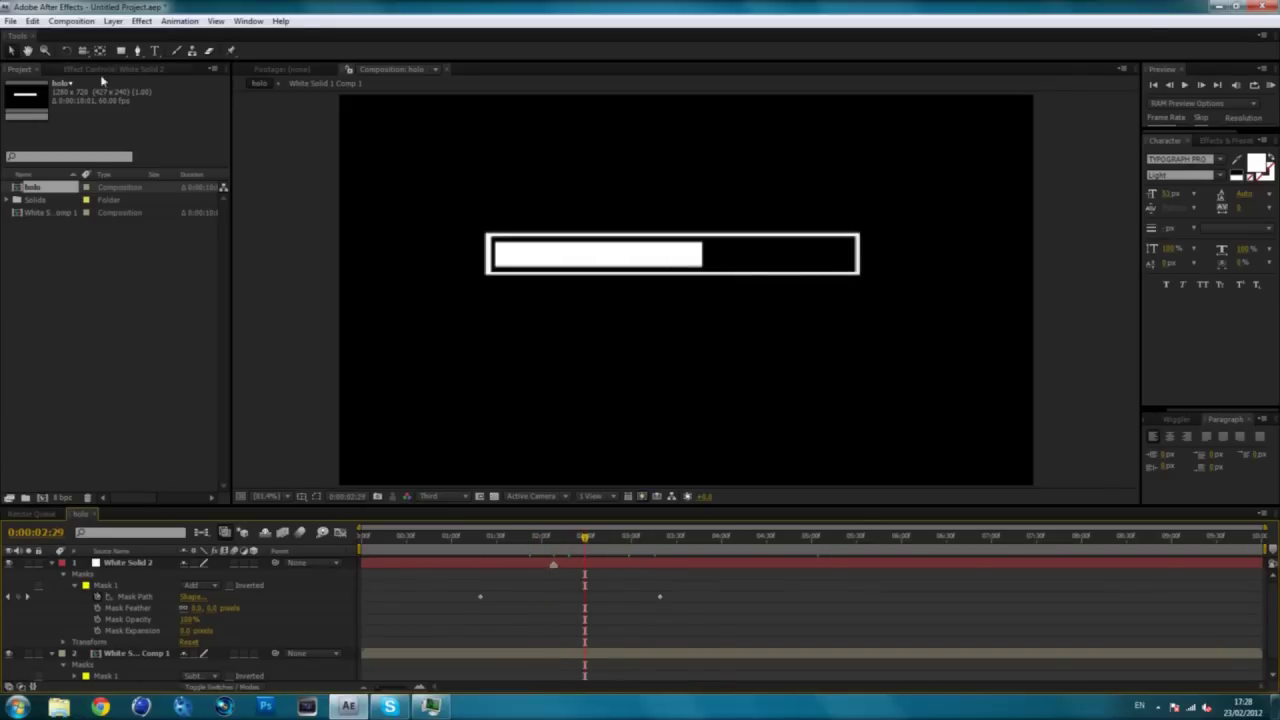
# Create a new 1280 x 720 composition at 60 fps with a duration of 0:00:10:01, keeping the default name
pyautogui.click(71, 20)
pyautogui.click(75, 38)
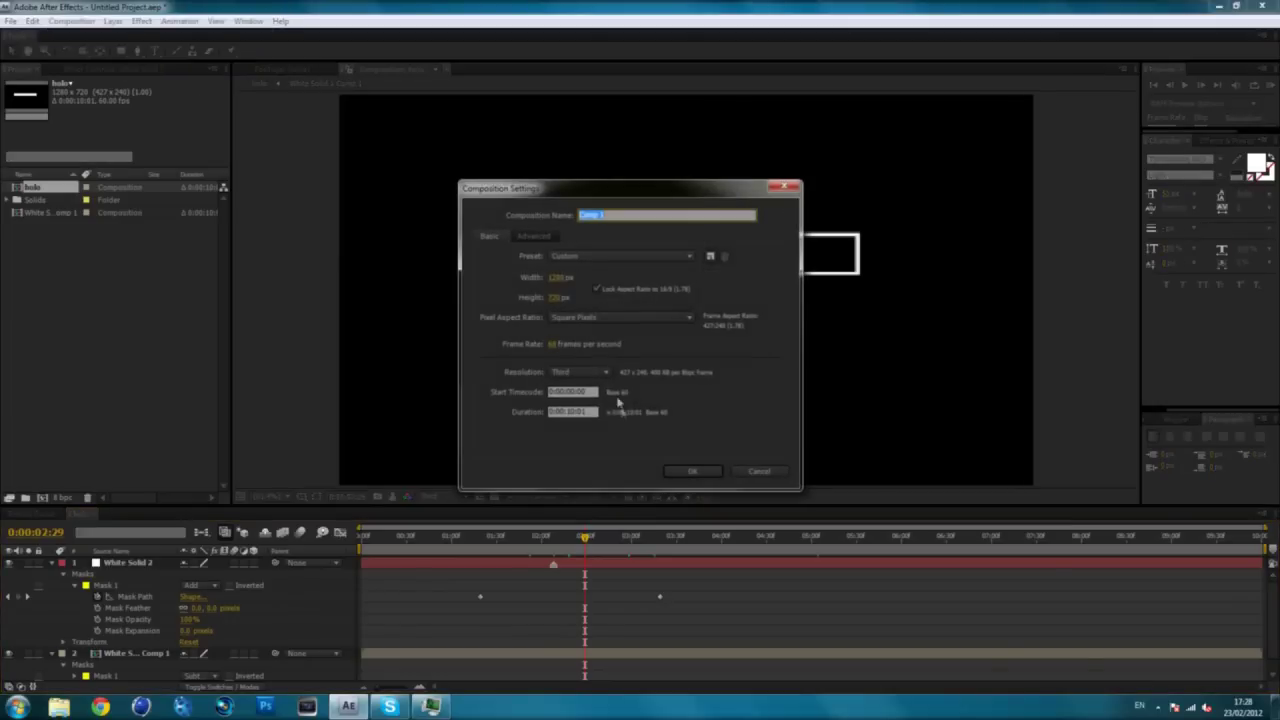
pyautogui.click(712, 471)
pyautogui.moveTo(482, 541); pyautogui.dragTo(754, 553)
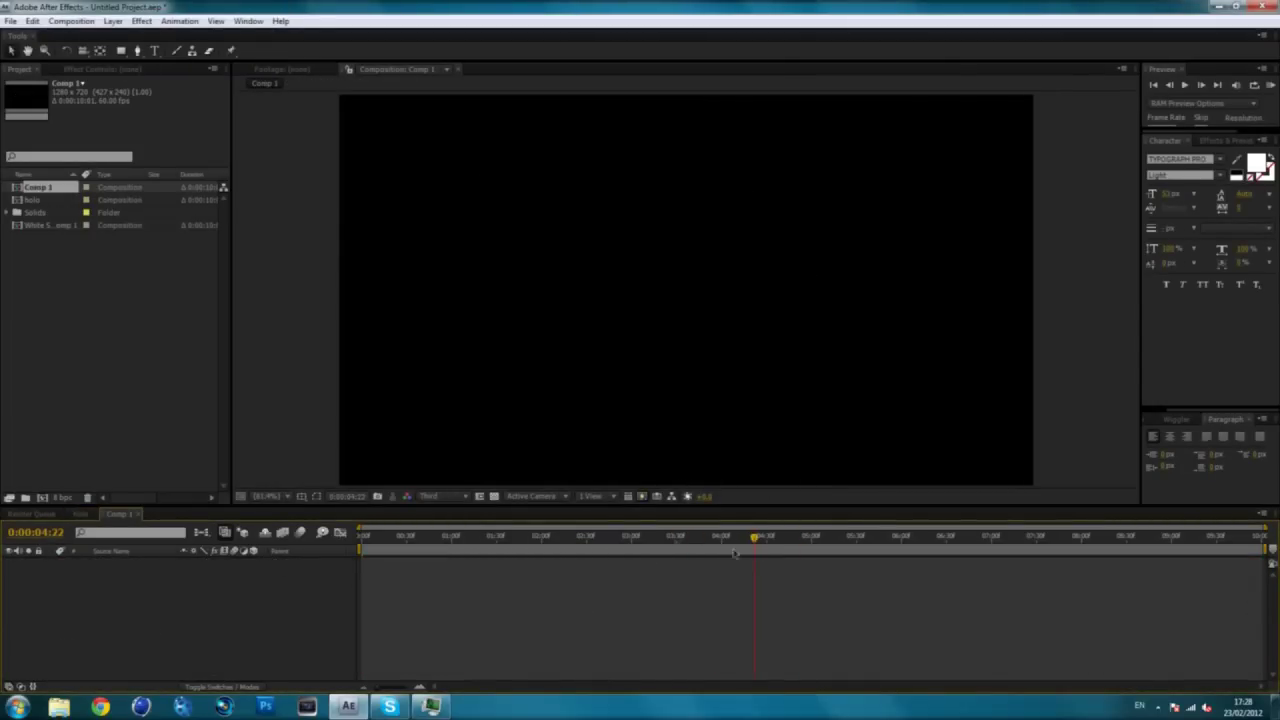
# Add a full-frame white solid and mask it to a long horizontal rectangle just above the frame's centre
pyautogui.click(114, 21)
pyautogui.moveTo(130, 36)
pyautogui.click(360, 51)
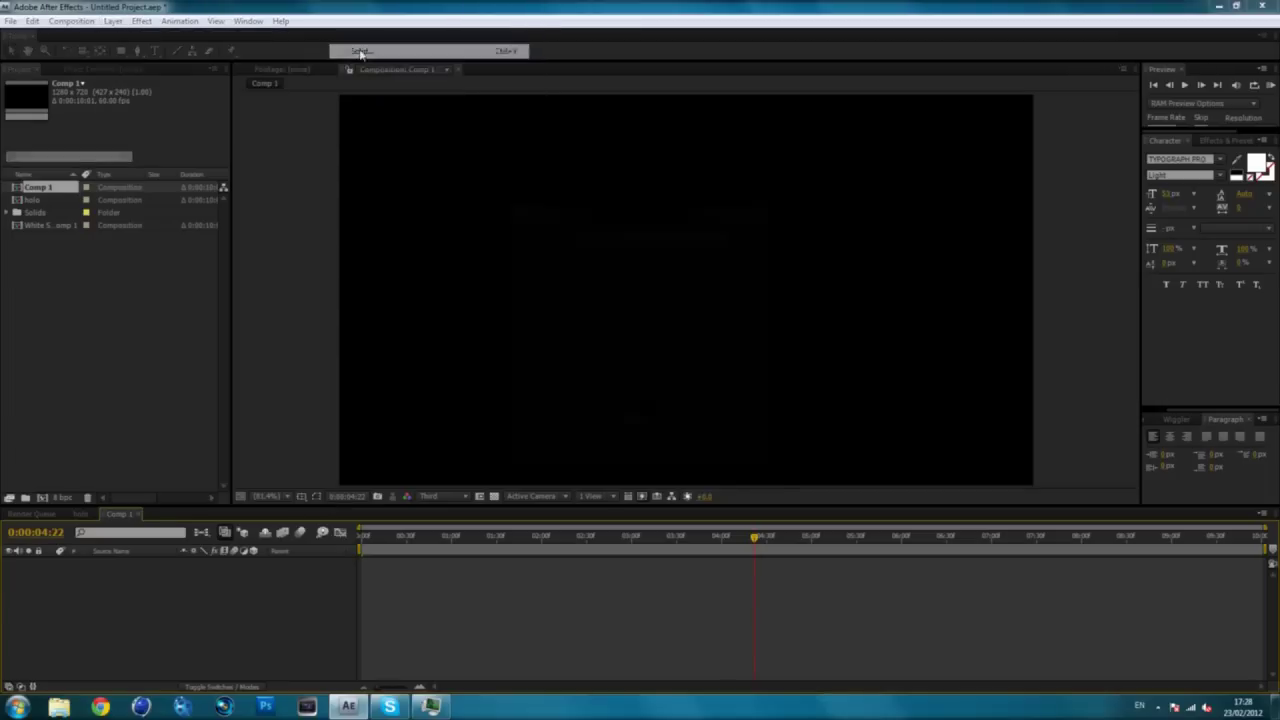
pyautogui.click(668, 467)
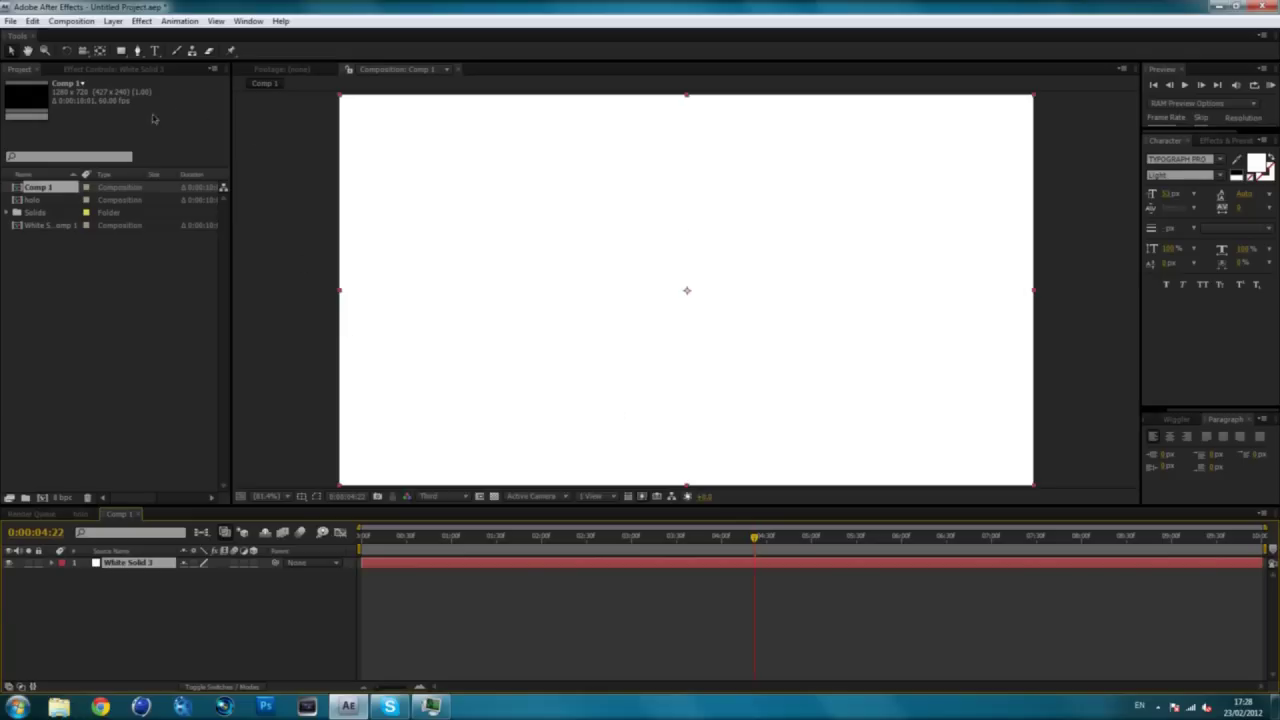
pyautogui.click(119, 56)
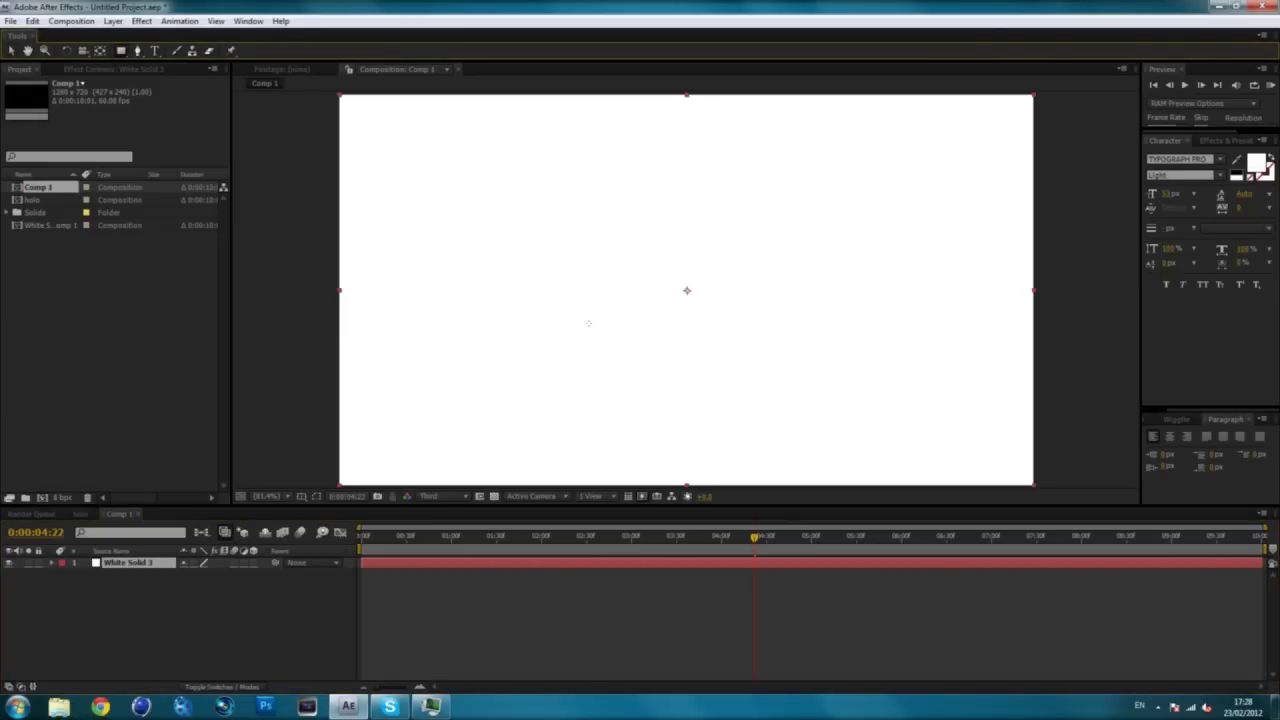
pyautogui.moveTo(481, 249)
pyautogui.mouseDown()
pyautogui.moveTo(717, 300)
pyautogui.moveTo(869, 297)
pyautogui.mouseUp()
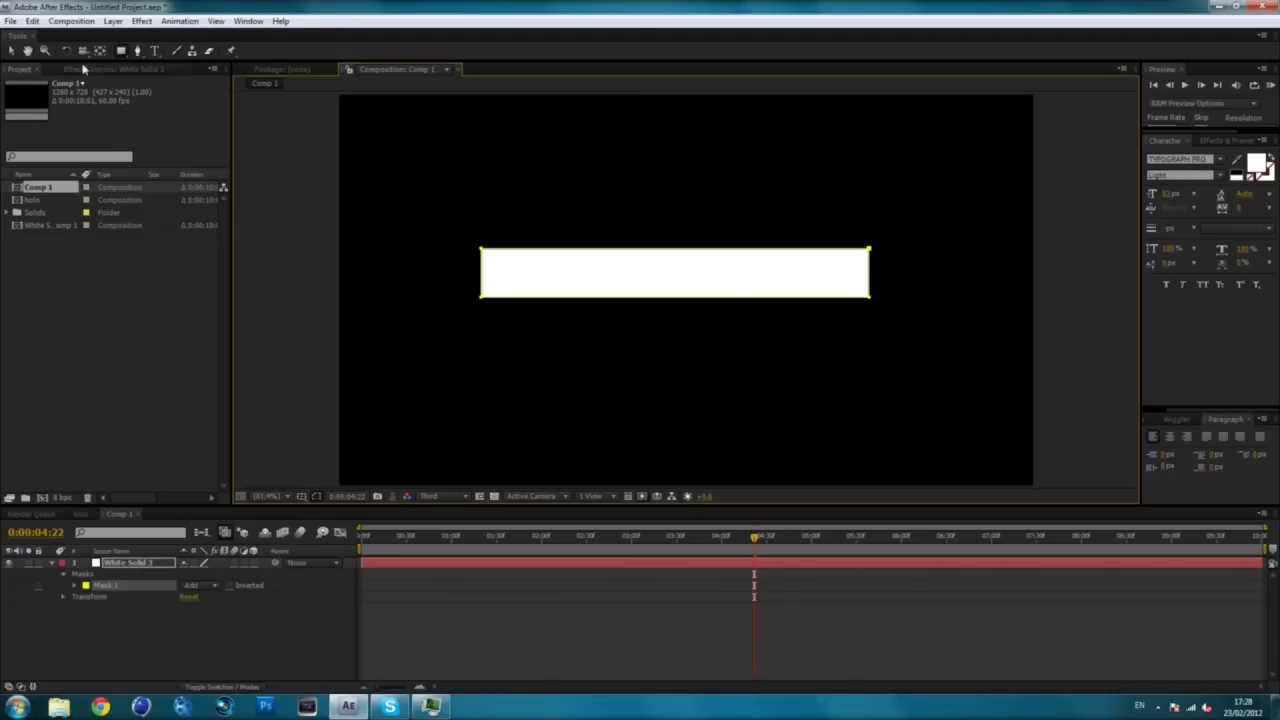
# Pre-compose the masked white solid, moving all attributes into the new composition and keeping the default name
pyautogui.click(128, 566)
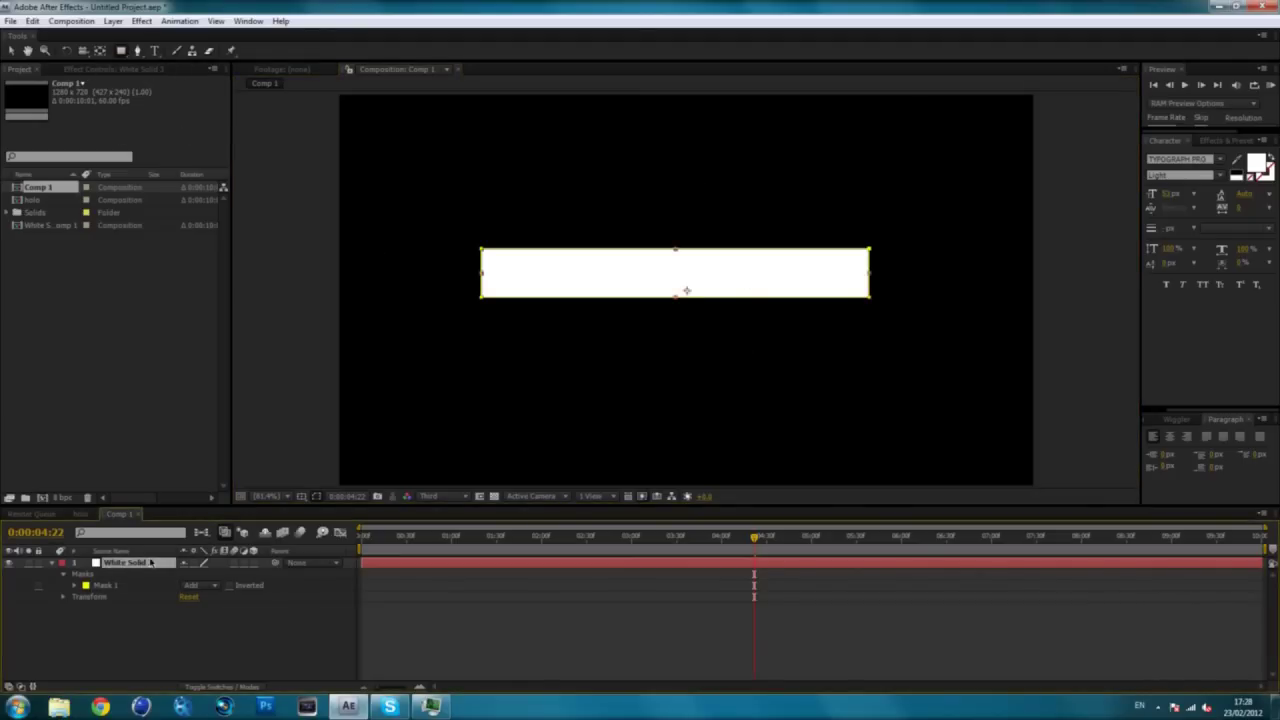
pyautogui.rightClick(150, 563)
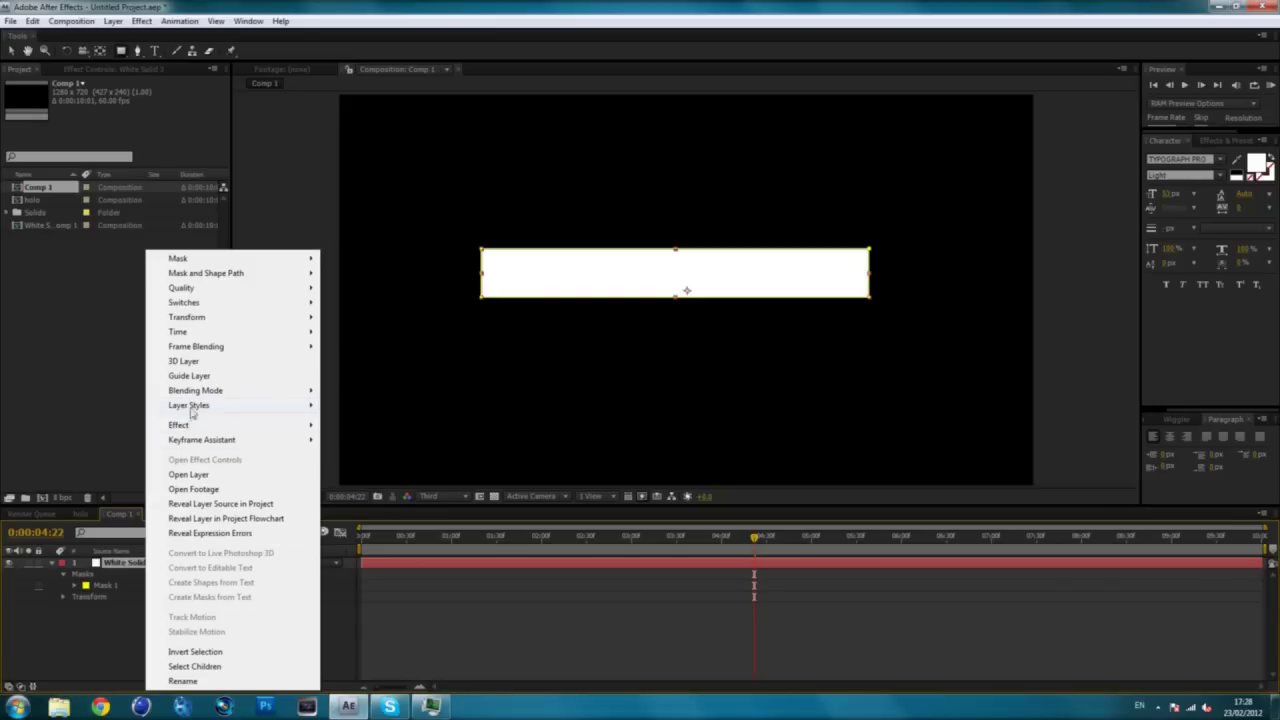
pyautogui.click(137, 565)
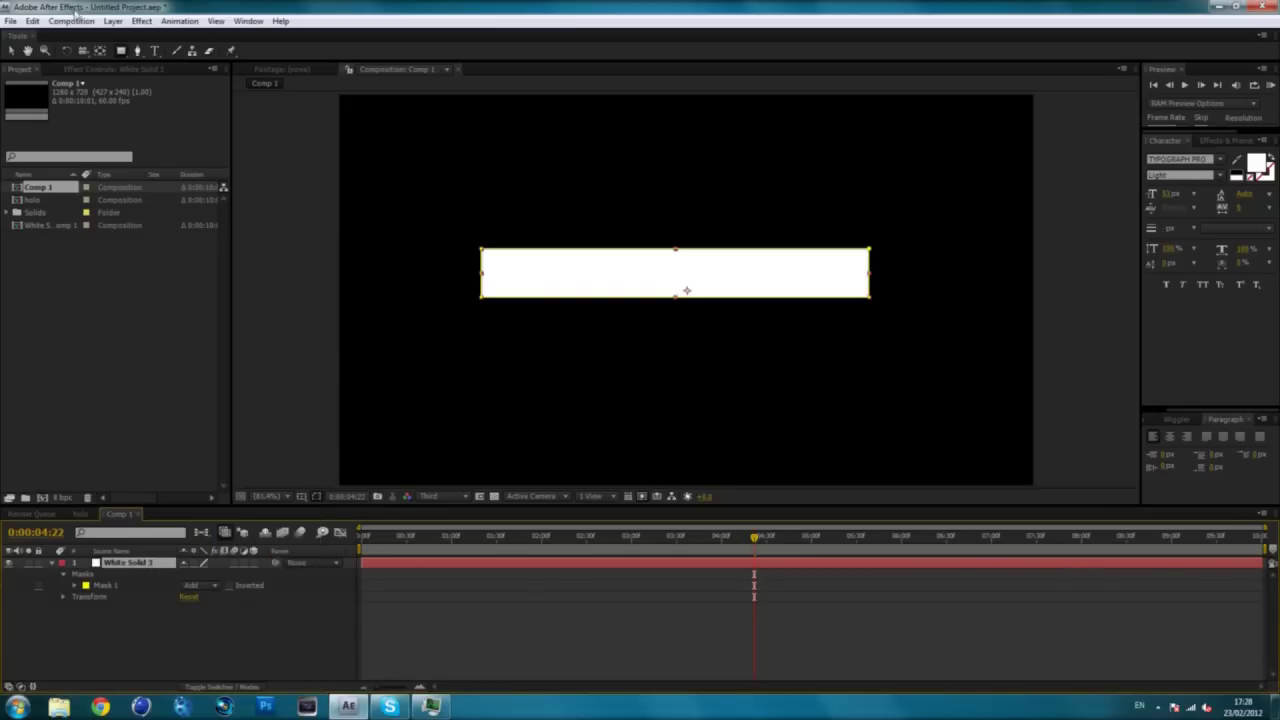
pyautogui.click(113, 21)
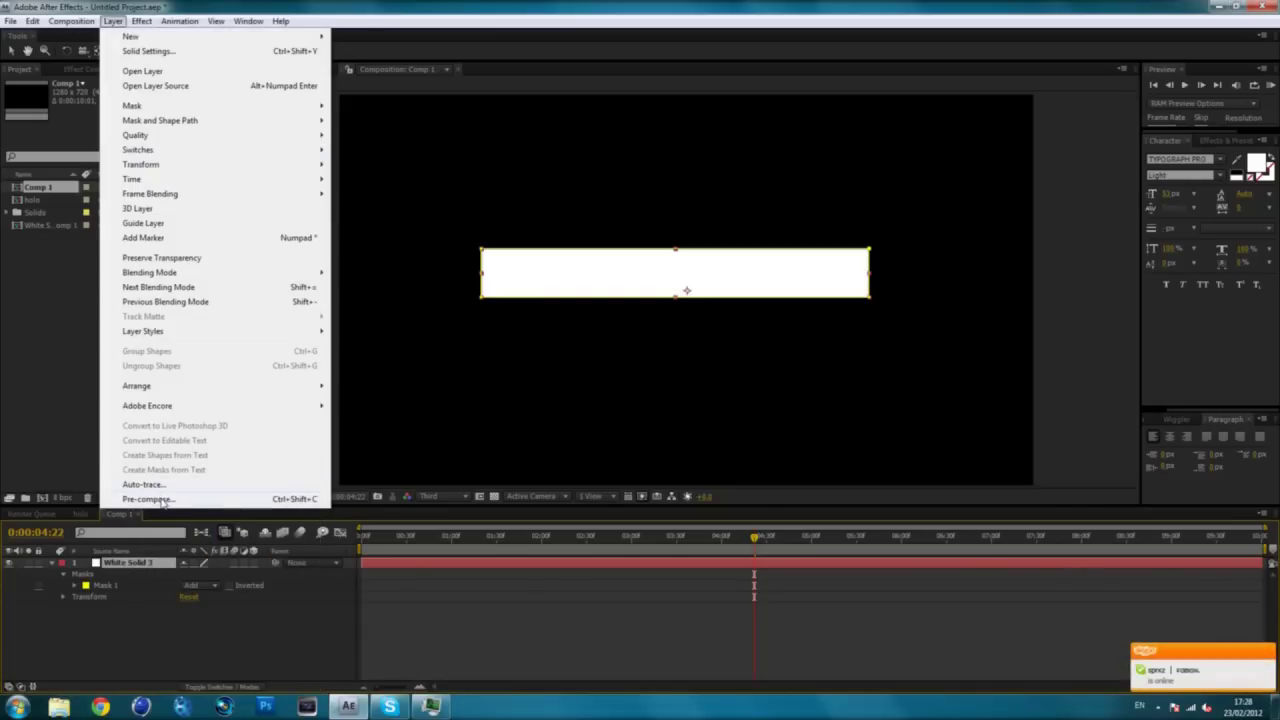
pyautogui.click(148, 499)
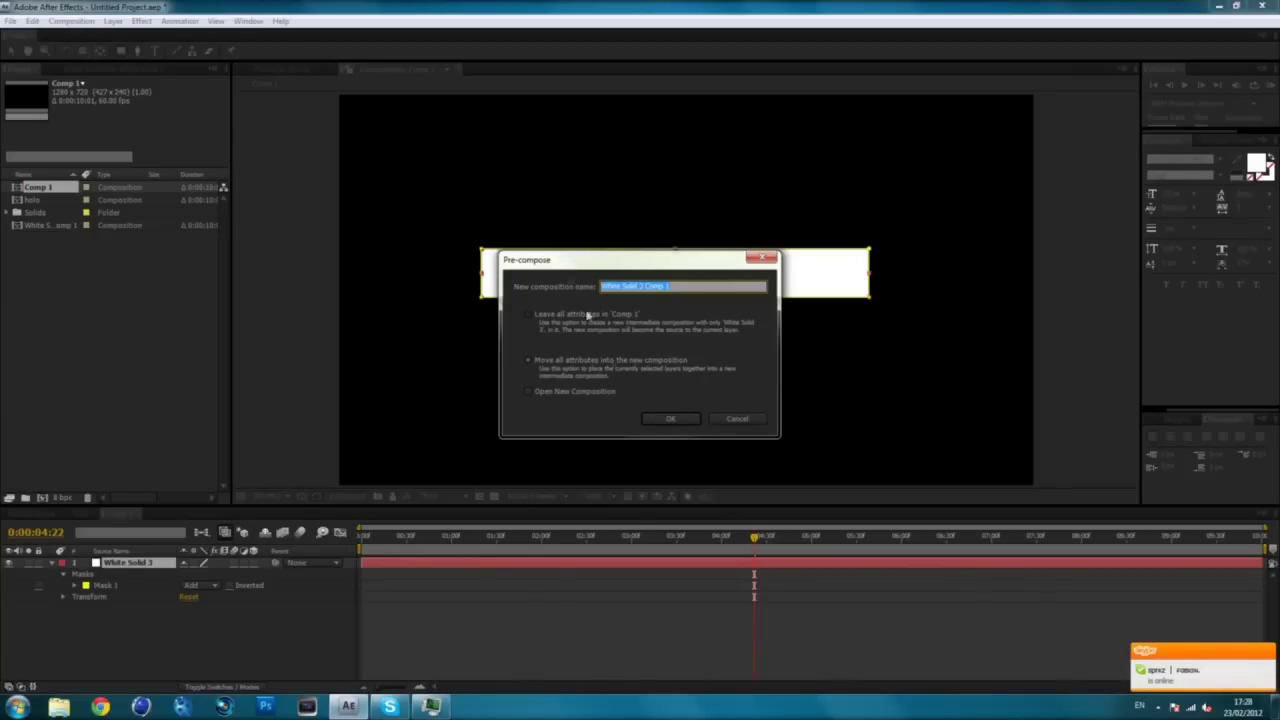
pyautogui.click(656, 423)
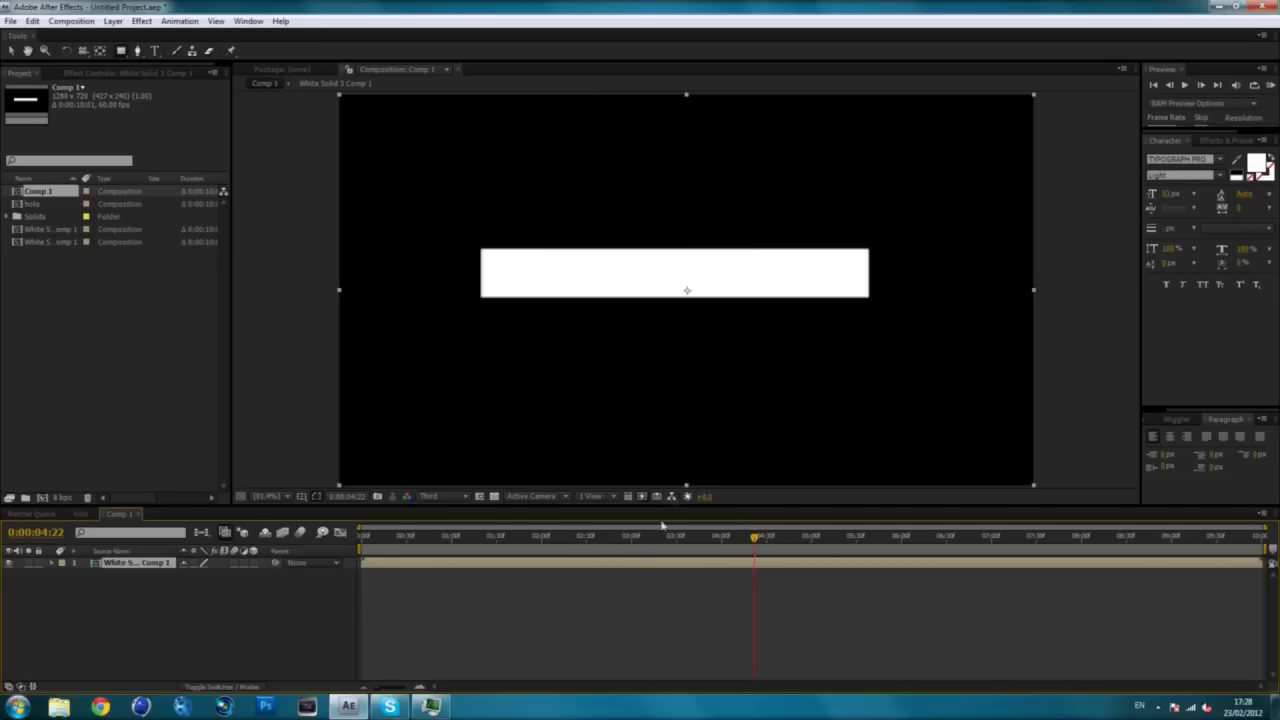
# Draw a rectangular mask over the pre-composed bar, lower its upper edge inside the bar, and set the mask mode to Subtract
pyautogui.click(737, 537)
pyautogui.moveTo(463, 232); pyautogui.dragTo(815, 289)
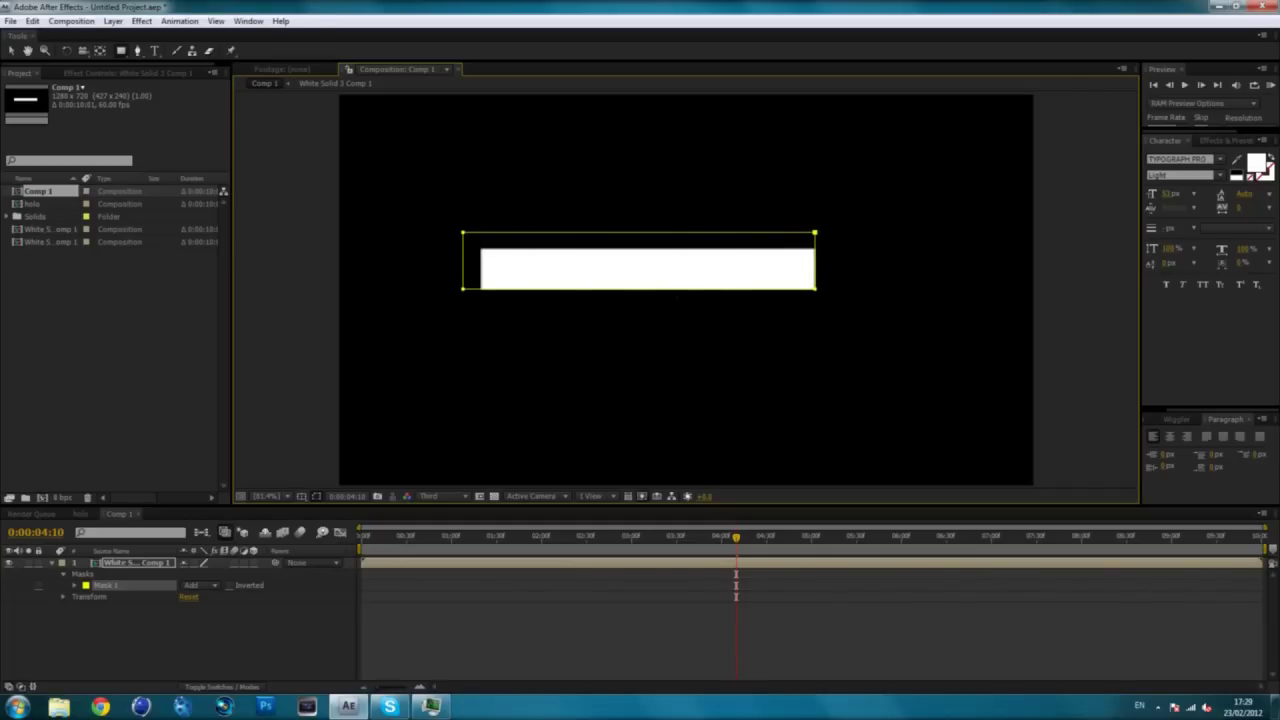
pyautogui.click(126, 588)
pyautogui.click(133, 630)
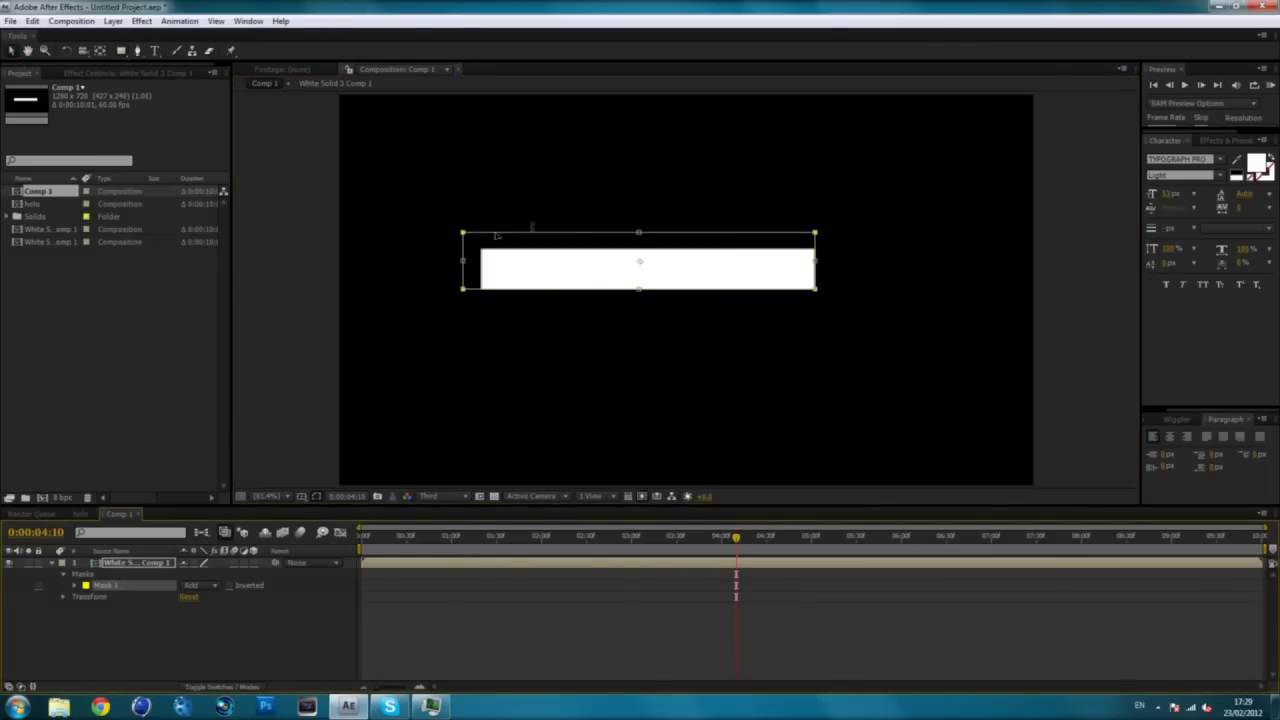
pyautogui.moveTo(639, 233); pyautogui.dragTo(640, 259)
pyautogui.click(214, 586)
pyautogui.click(200, 600)
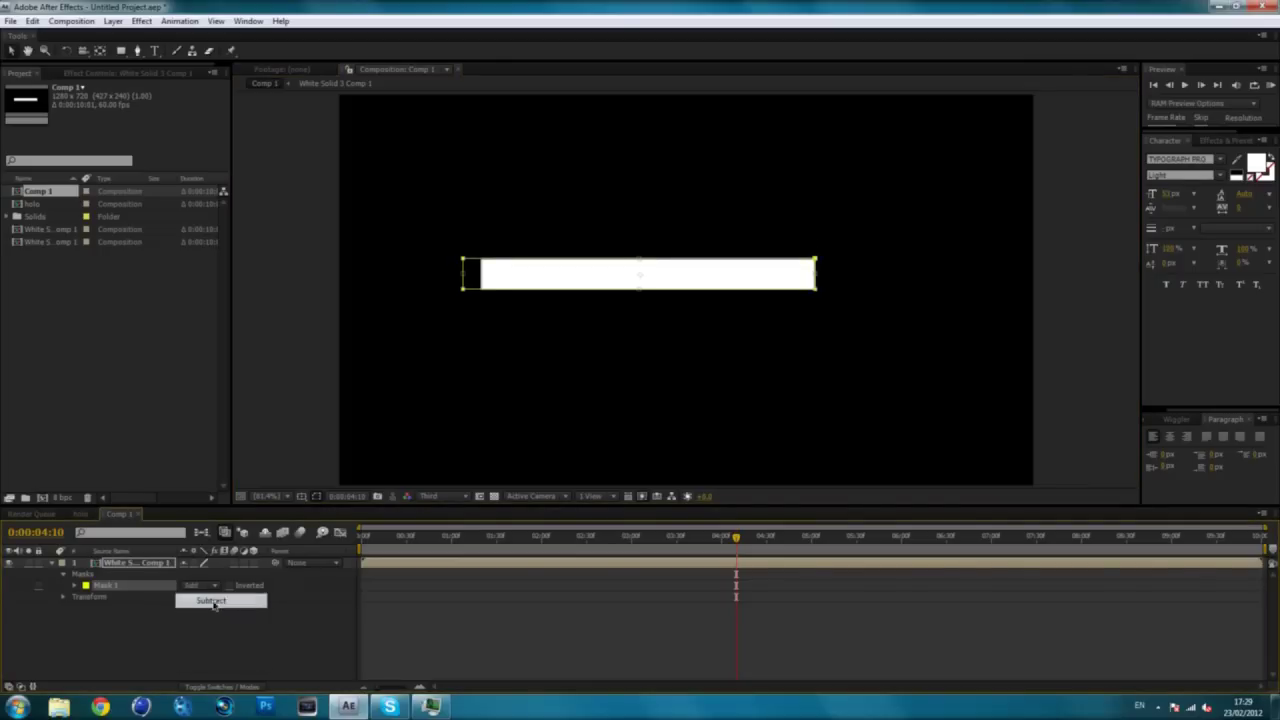
# Reposition and resize the subtract mask so it leaves a thin, even white border around the bar
pyautogui.doubleClick(480, 277)
pyautogui.moveTo(480, 277)
pyautogui.mouseDown()
pyautogui.moveTo(543, 274)
pyautogui.moveTo(485, 276)
pyautogui.mouseUp()
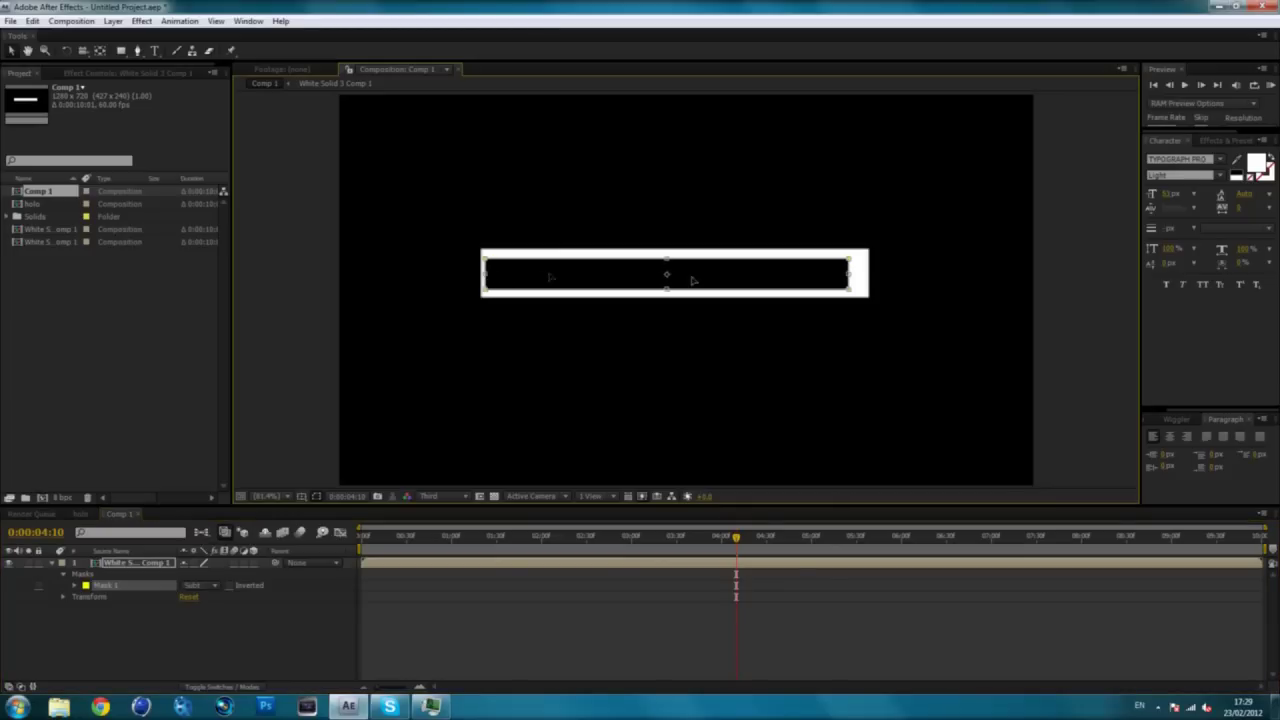
pyautogui.moveTo(850, 275); pyautogui.dragTo(864, 279)
pyautogui.moveTo(673, 259); pyautogui.dragTo(675, 295)
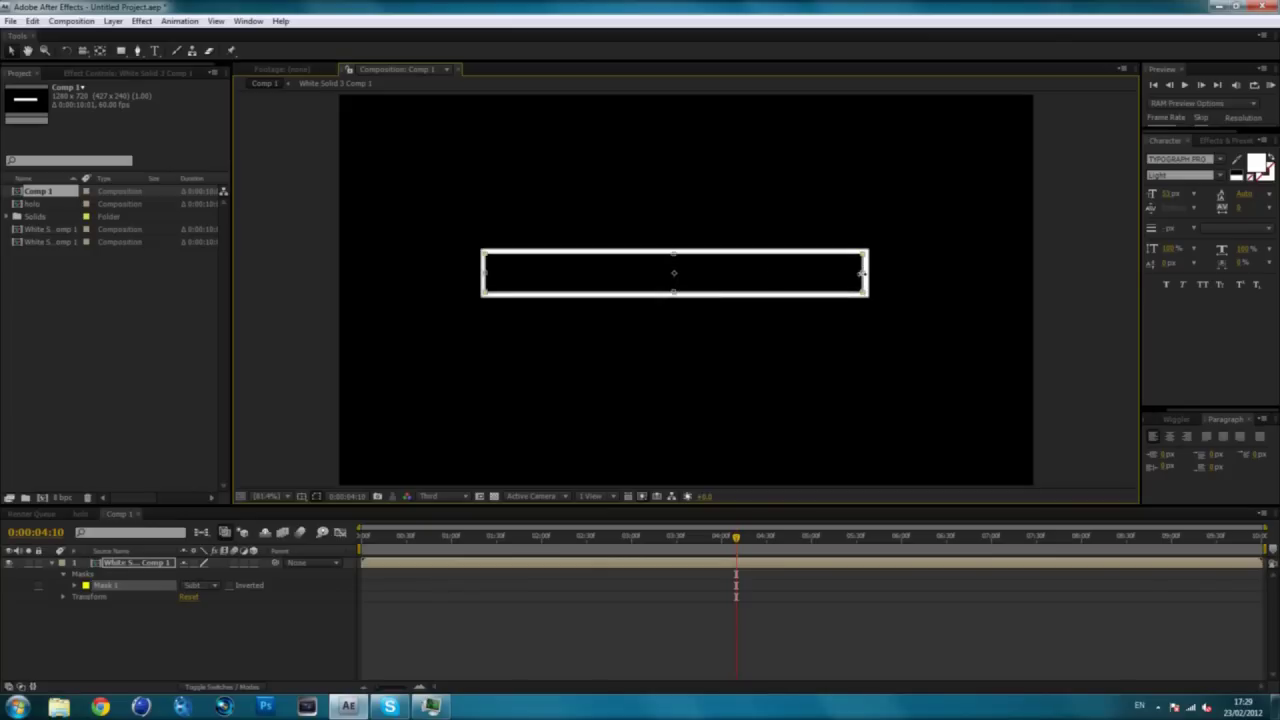
pyautogui.moveTo(862, 273); pyautogui.dragTo(864, 278)
# Add another full-frame white solid and hide it so the bar outline shows underneath
pyautogui.click(113, 21)
pyautogui.moveTo(138, 37)
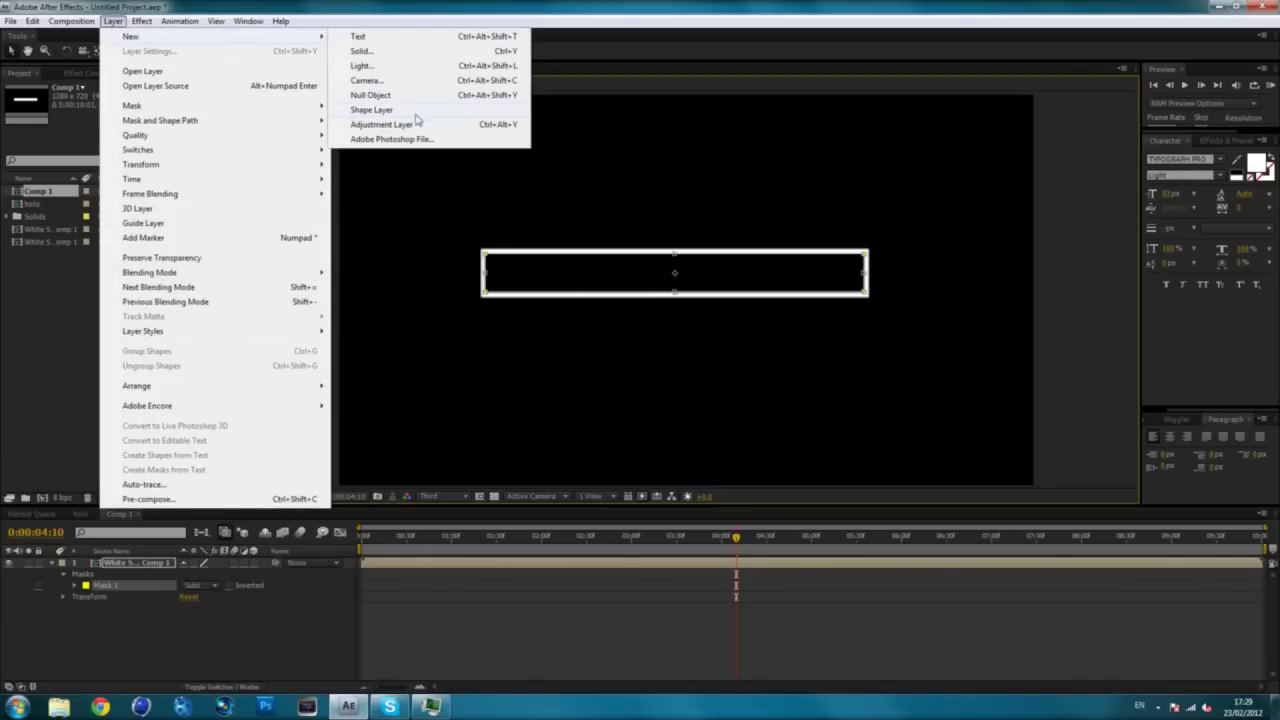
pyautogui.click(370, 51)
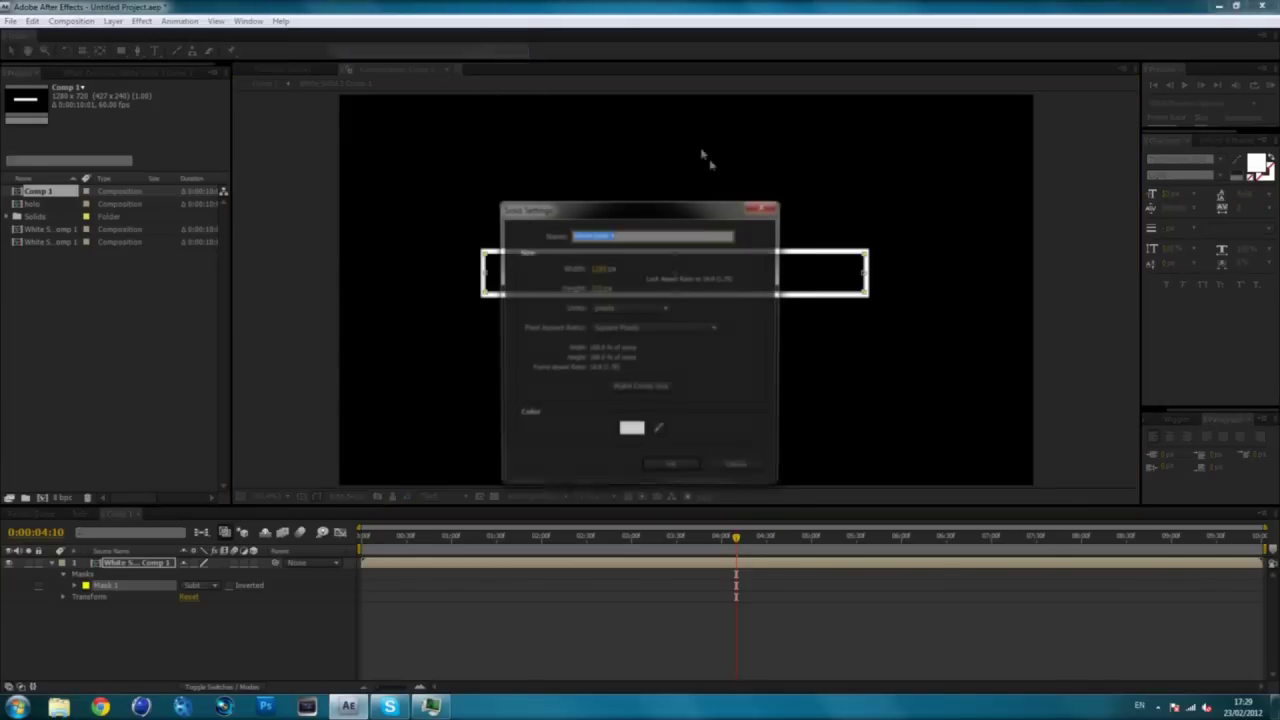
pyautogui.click(668, 469)
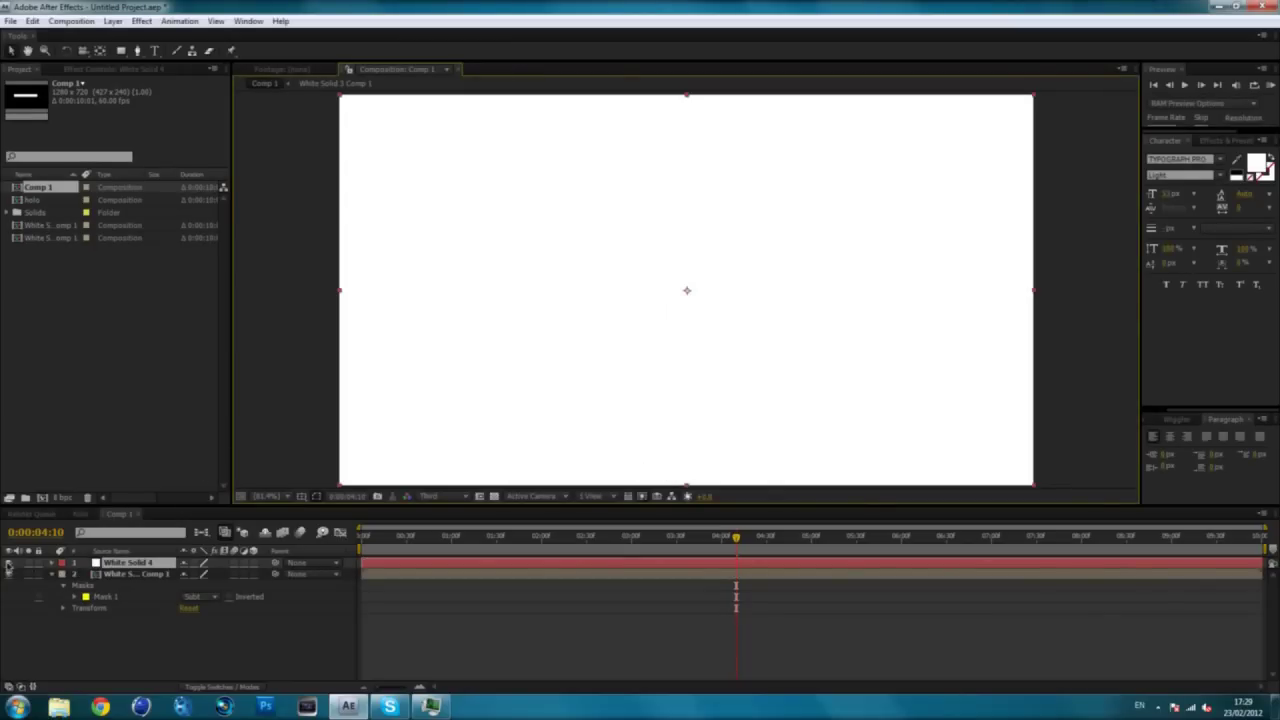
pyautogui.click(10, 563)
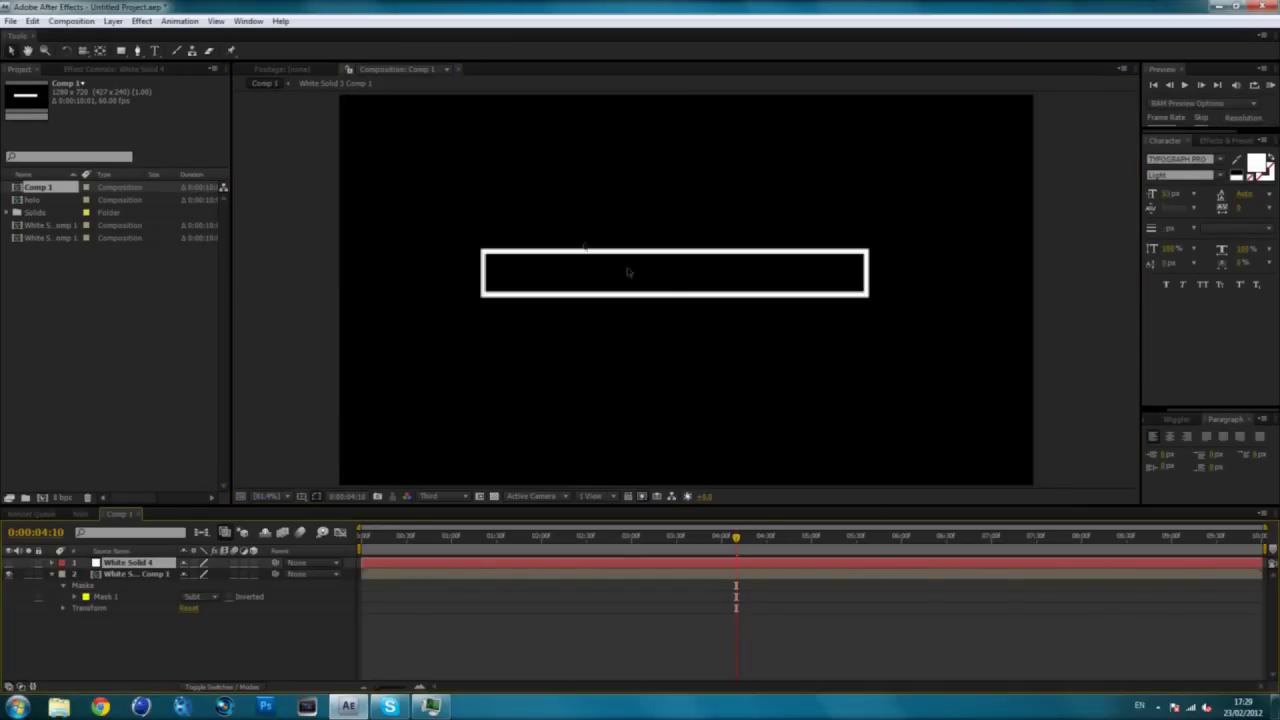
# Draw a rectangular mask on the hidden solid inside the outline, leaving a small gap all around, and show the solid again
pyautogui.click(138, 51)
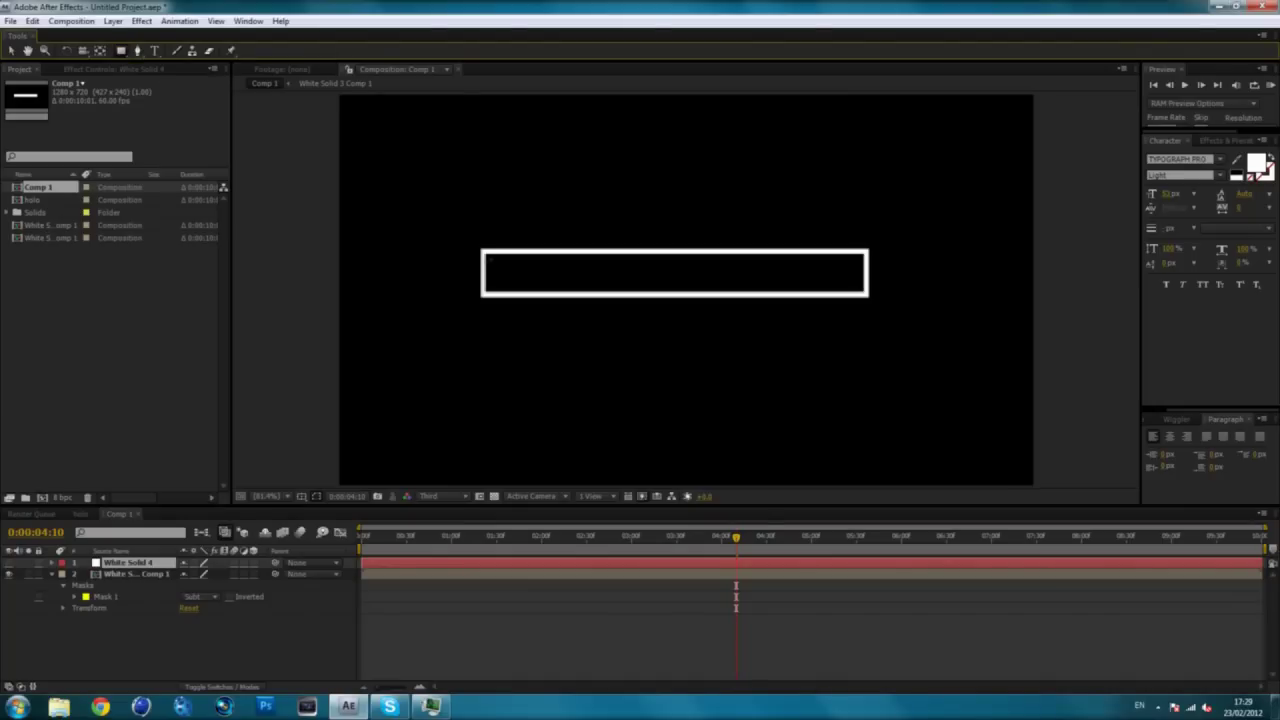
pyautogui.moveTo(489, 261); pyautogui.dragTo(857, 285)
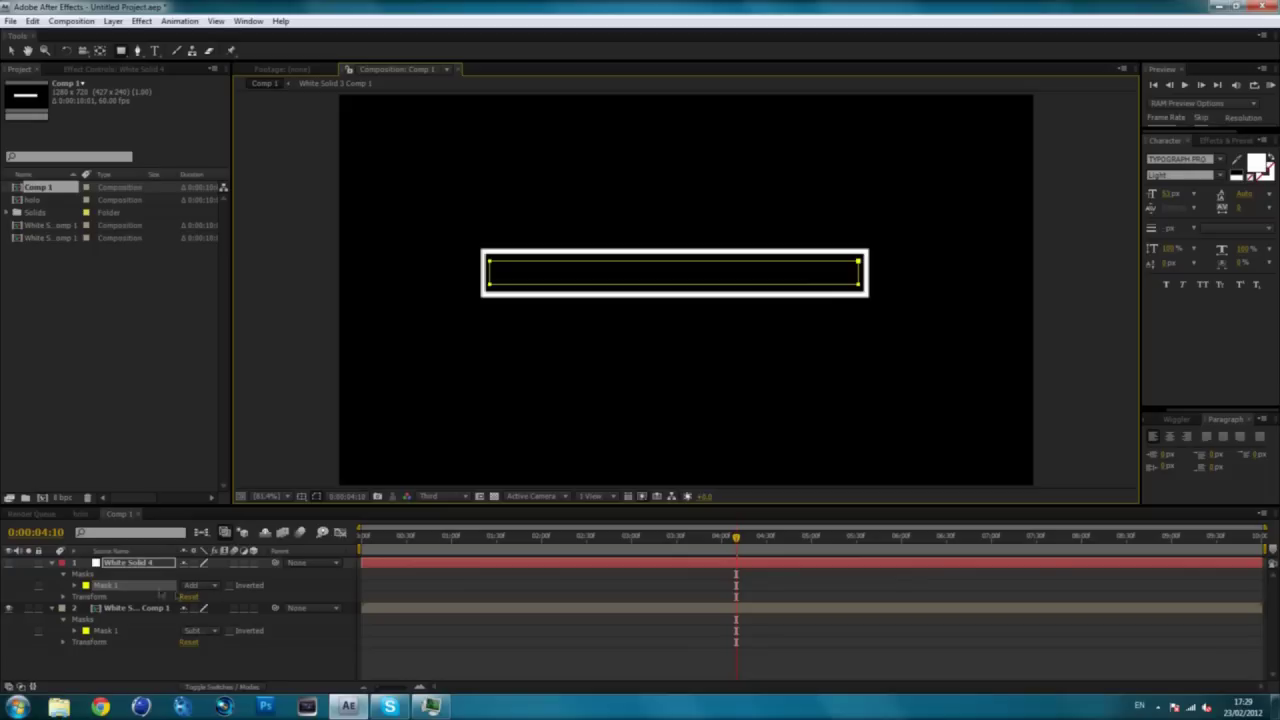
pyautogui.click(8, 564)
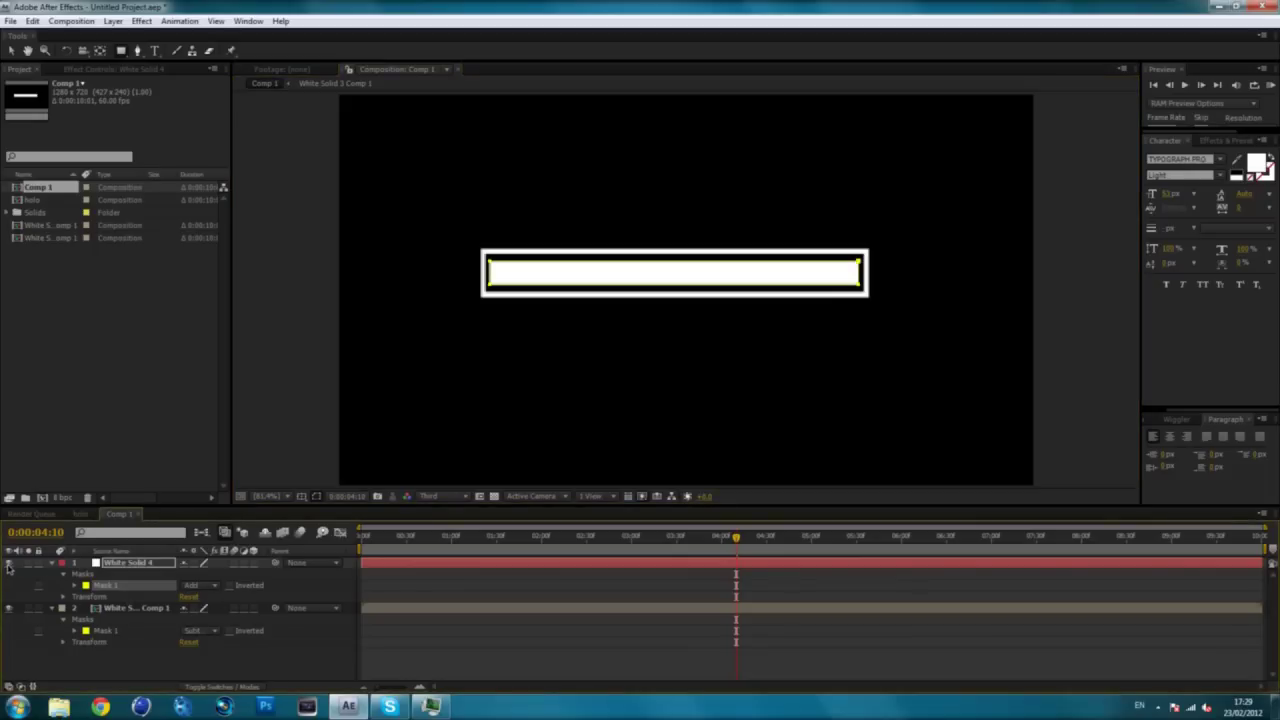
pyautogui.click(297, 357)
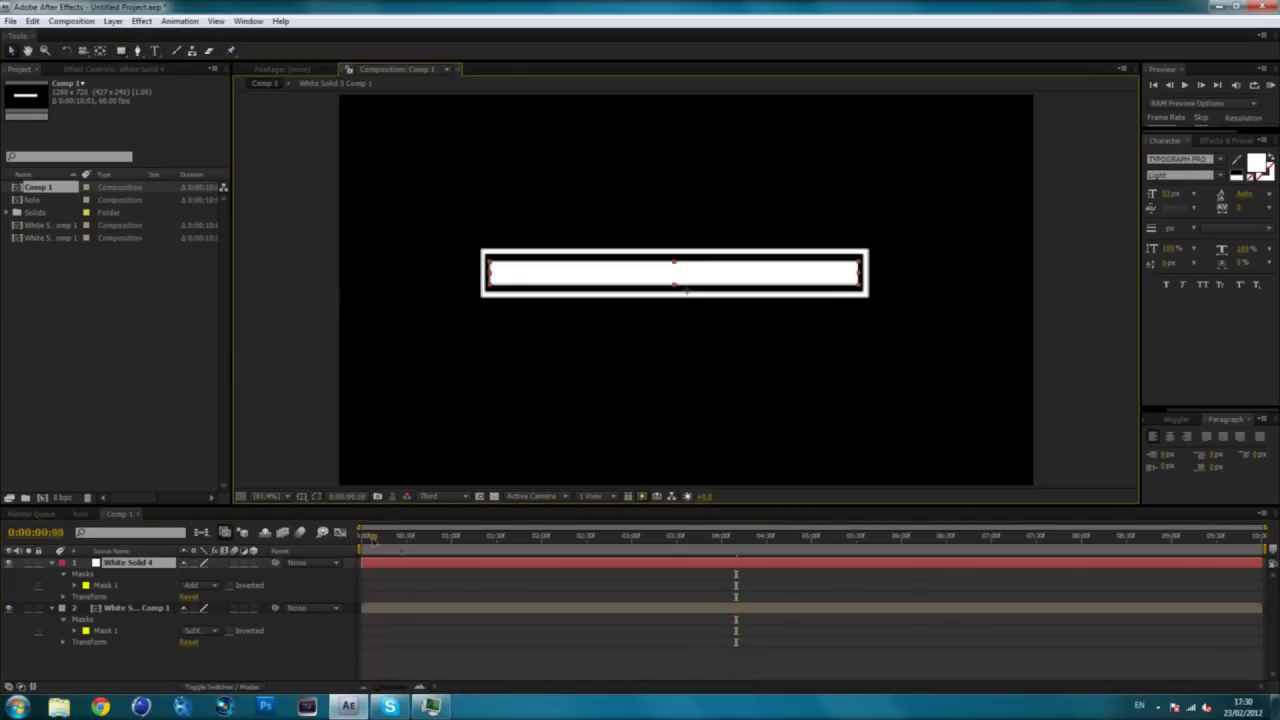
# Set a Mask Path keyframe for the full-width fill bar at 0:00:02:05
pyautogui.press('j')
pyautogui.click(682, 565)
pyautogui.moveTo(657, 545); pyautogui.dragTo(548, 540)
pyautogui.click(124, 566)
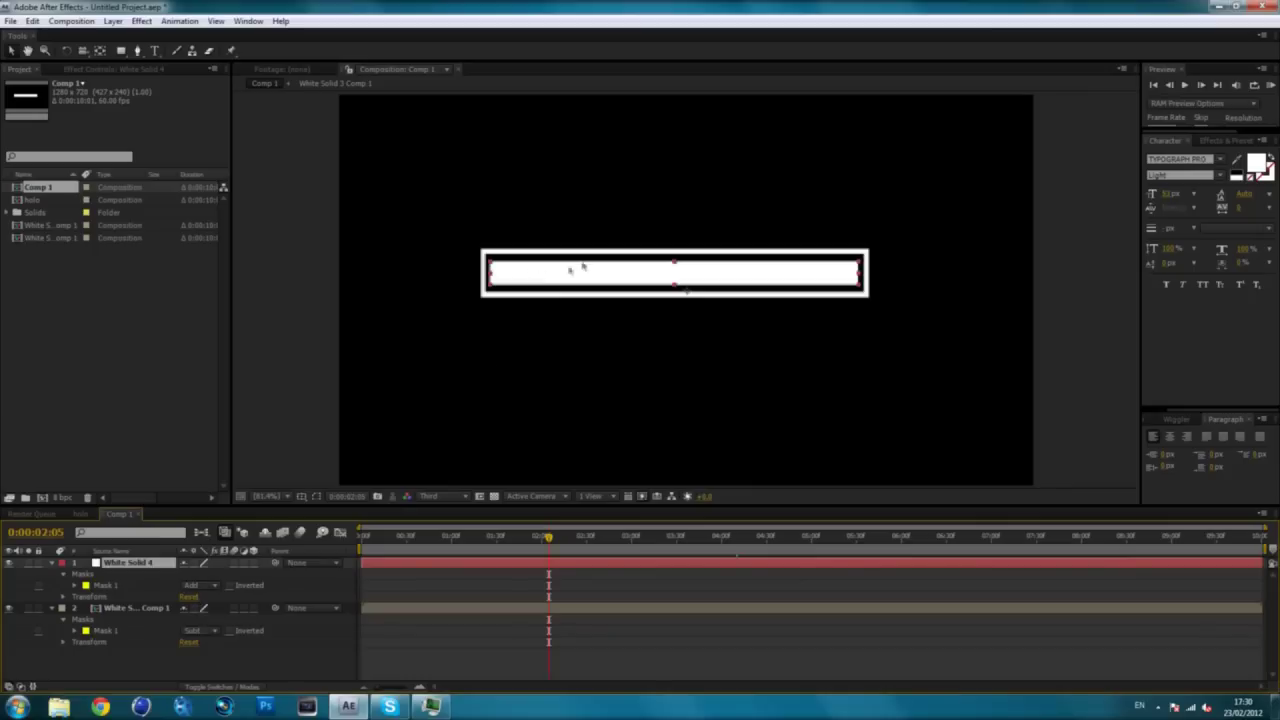
pyautogui.click(110, 586)
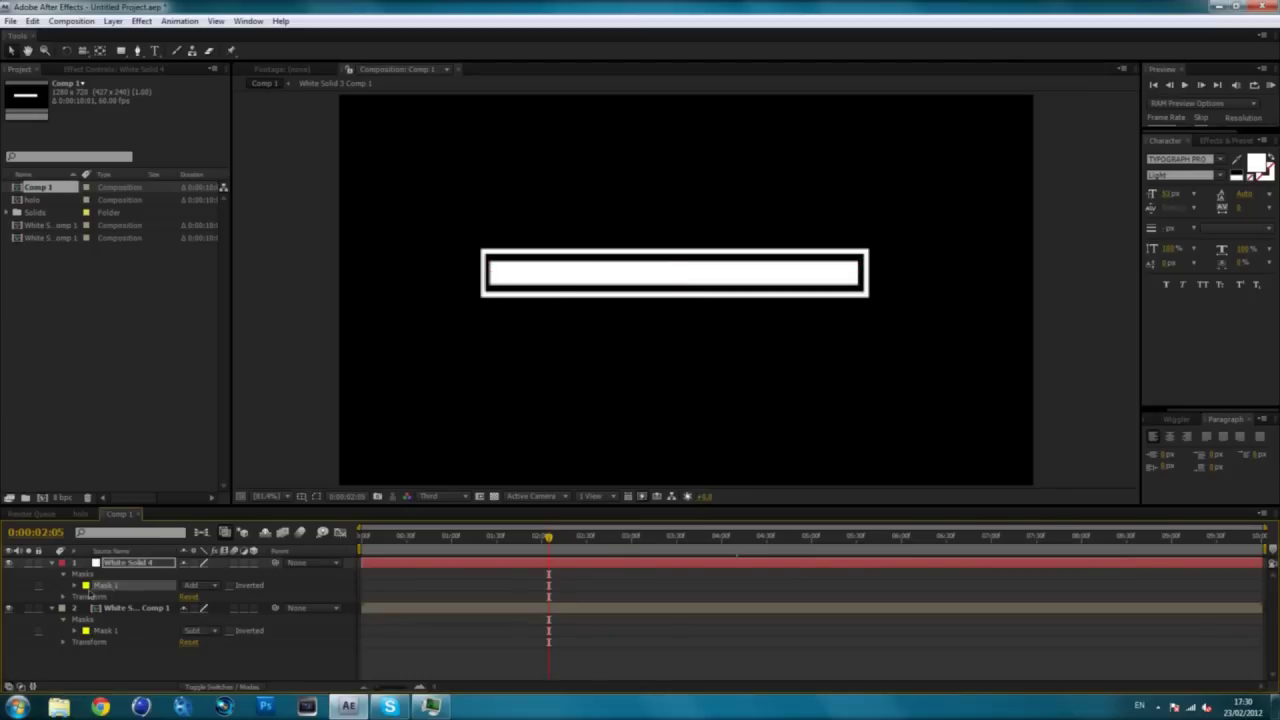
pyautogui.click(74, 586)
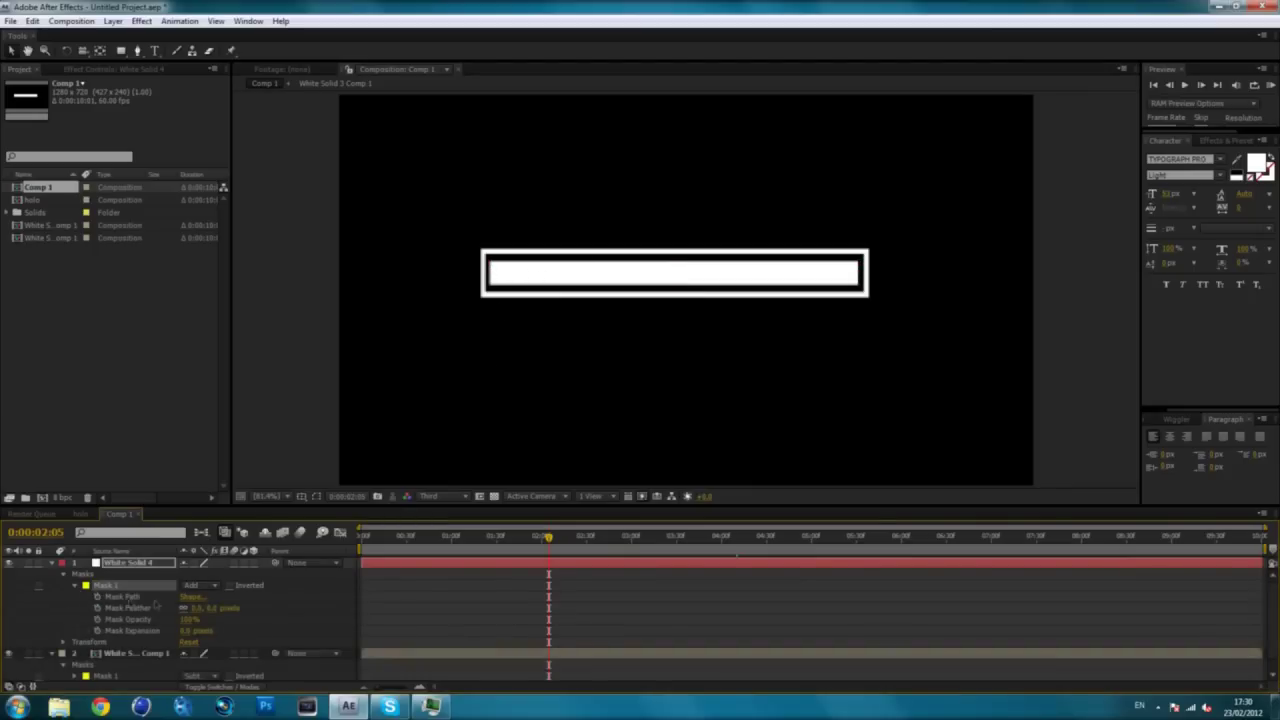
pyautogui.click(121, 596)
pyautogui.click(97, 597)
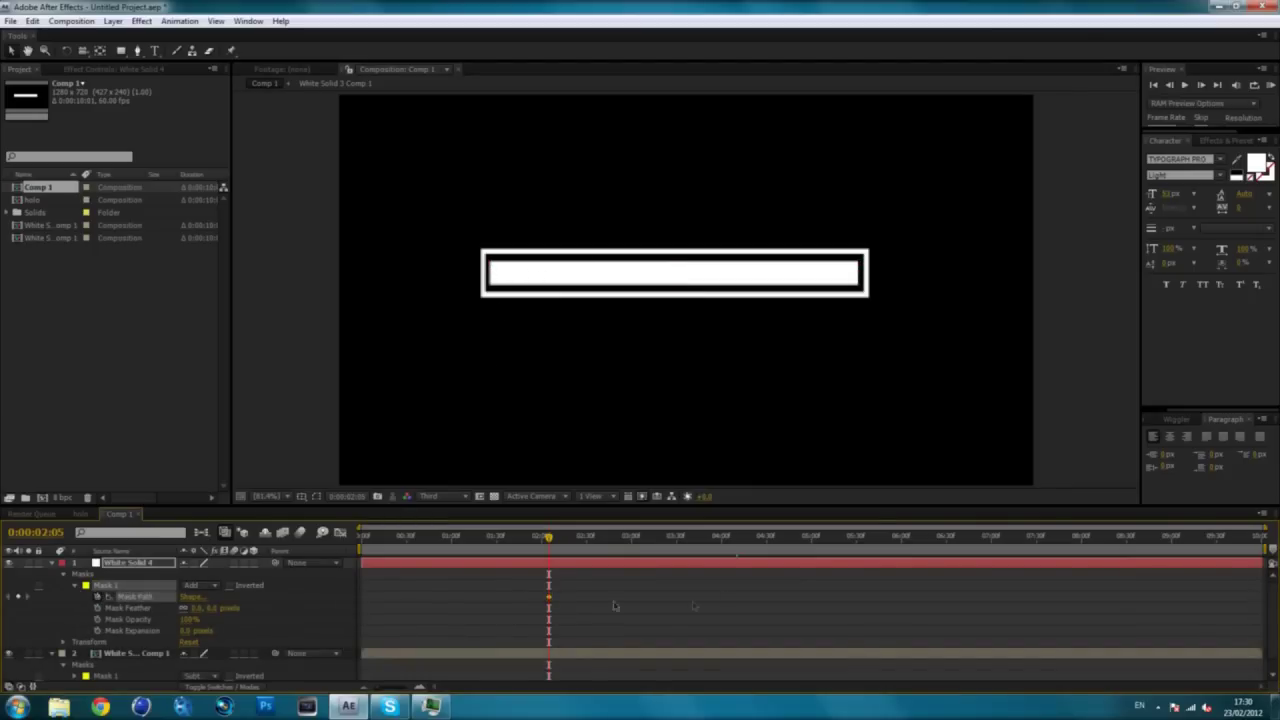
# Key a Mask Path shape with the fill's right edge collapsed to its left edge, and place that keyframe at about 0:00:00:30
pyautogui.click(681, 538)
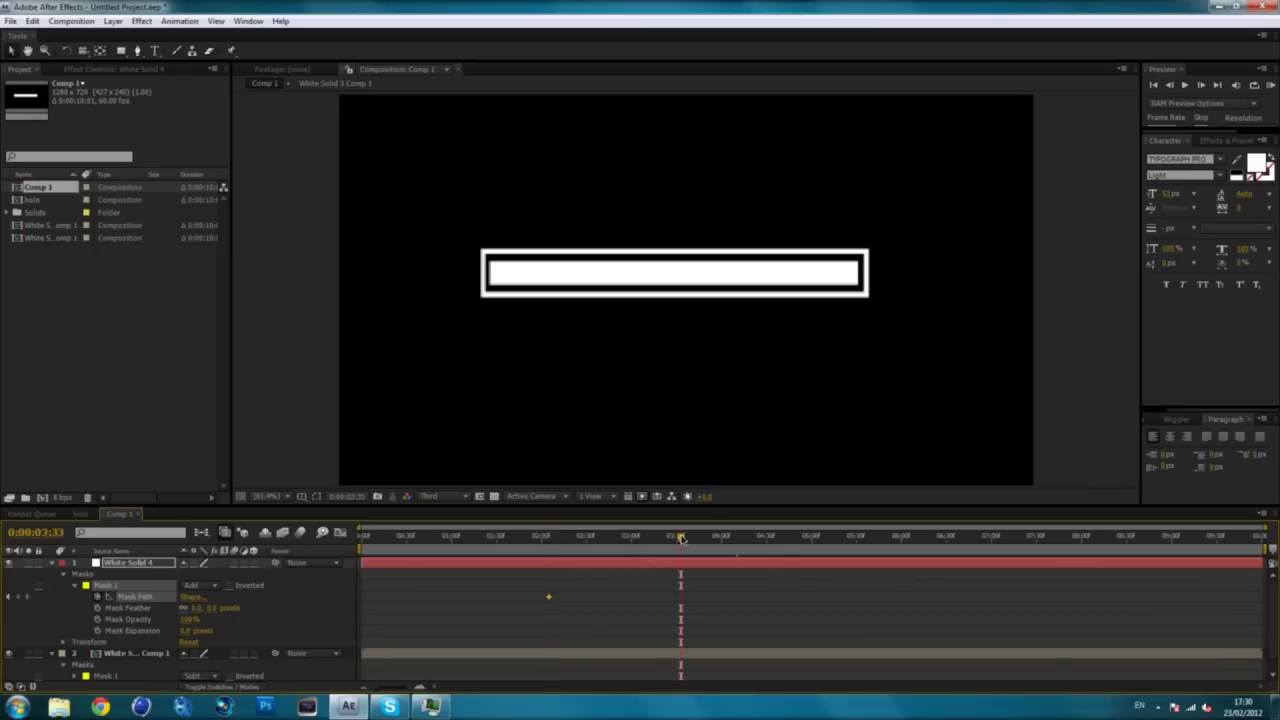
pyautogui.click(190, 598)
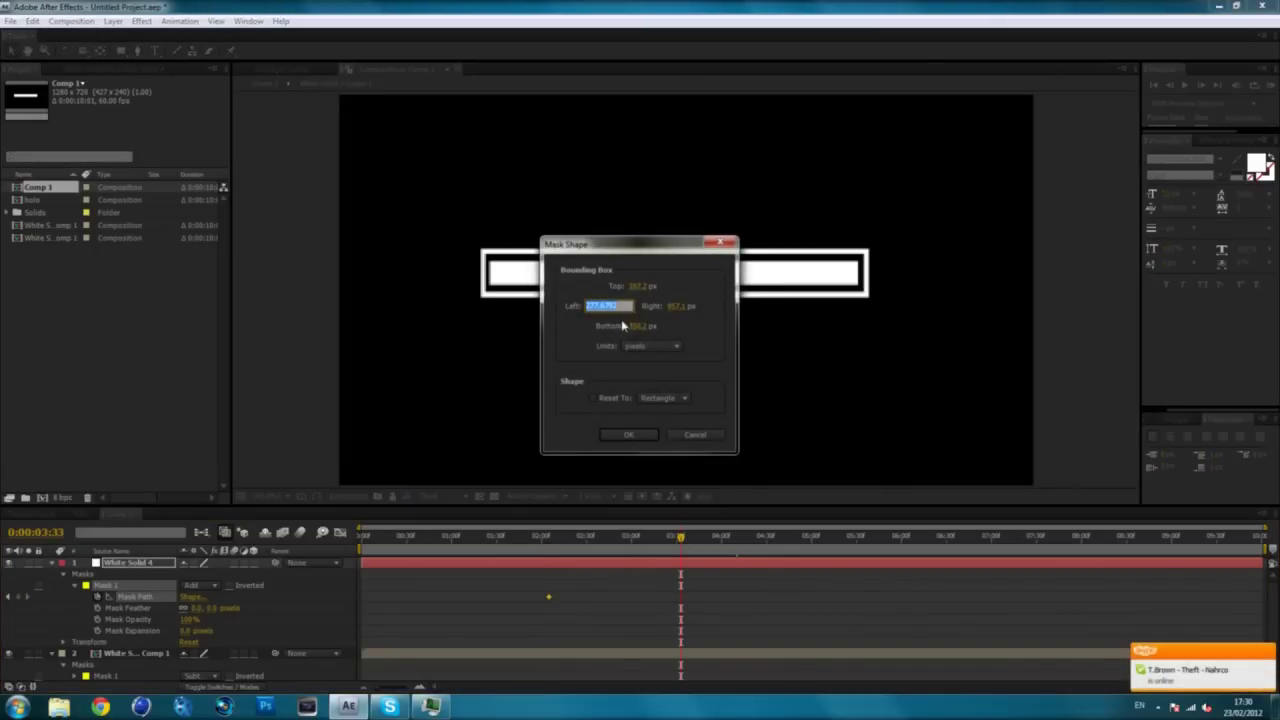
pyautogui.click(710, 434)
pyautogui.click(196, 598)
pyautogui.click(688, 305)
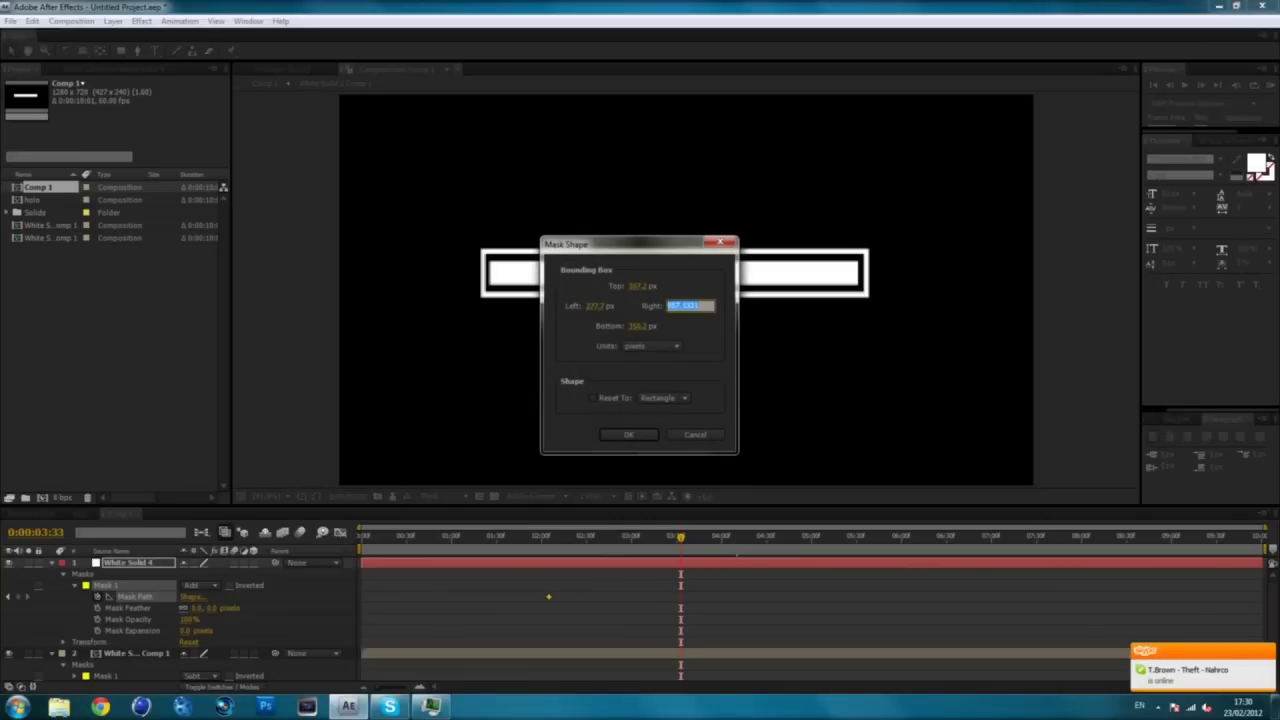
pyautogui.click(627, 434)
pyautogui.moveTo(628, 536); pyautogui.dragTo(411, 597)
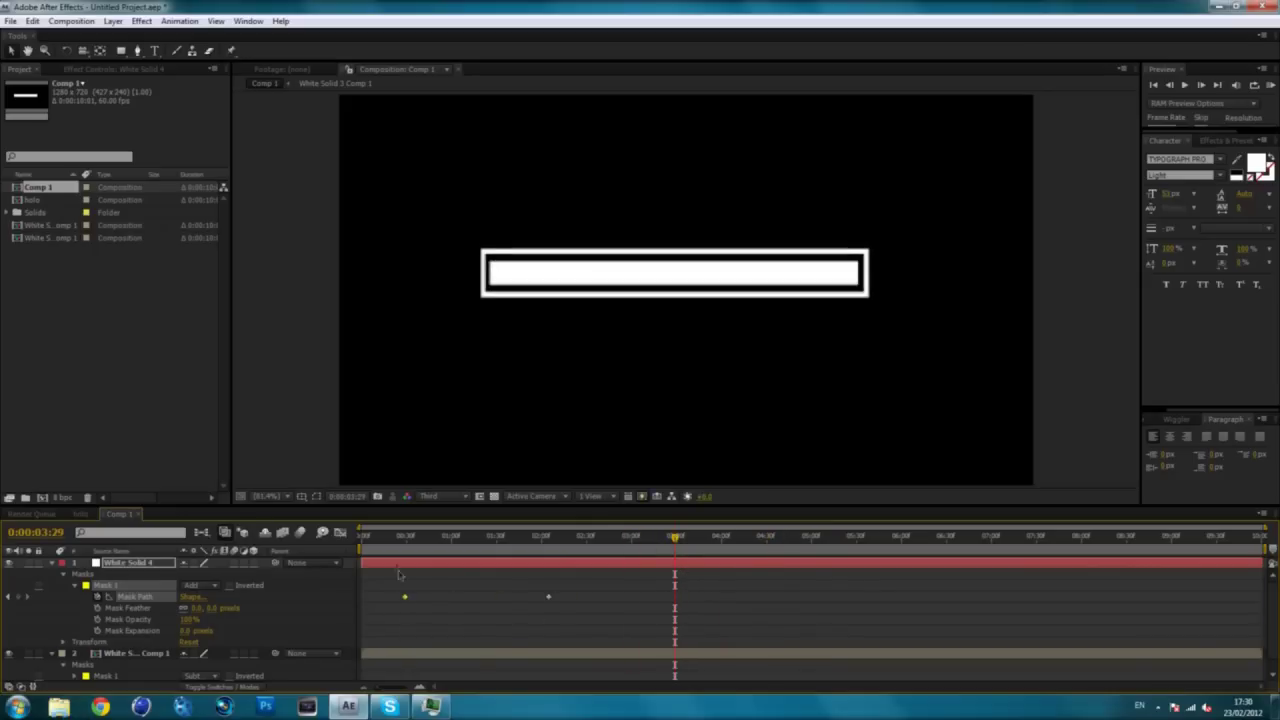
# Preview the fill bar animation from just before the first Mask Path keyframe
pyautogui.click(384, 537)
pyautogui.moveTo(393, 537)
pyautogui.mouseDown()
pyautogui.moveTo(614, 538)
pyautogui.moveTo(362, 540)
pyautogui.moveTo(386, 547)
pyautogui.mouseUp()
pyautogui.press('space')
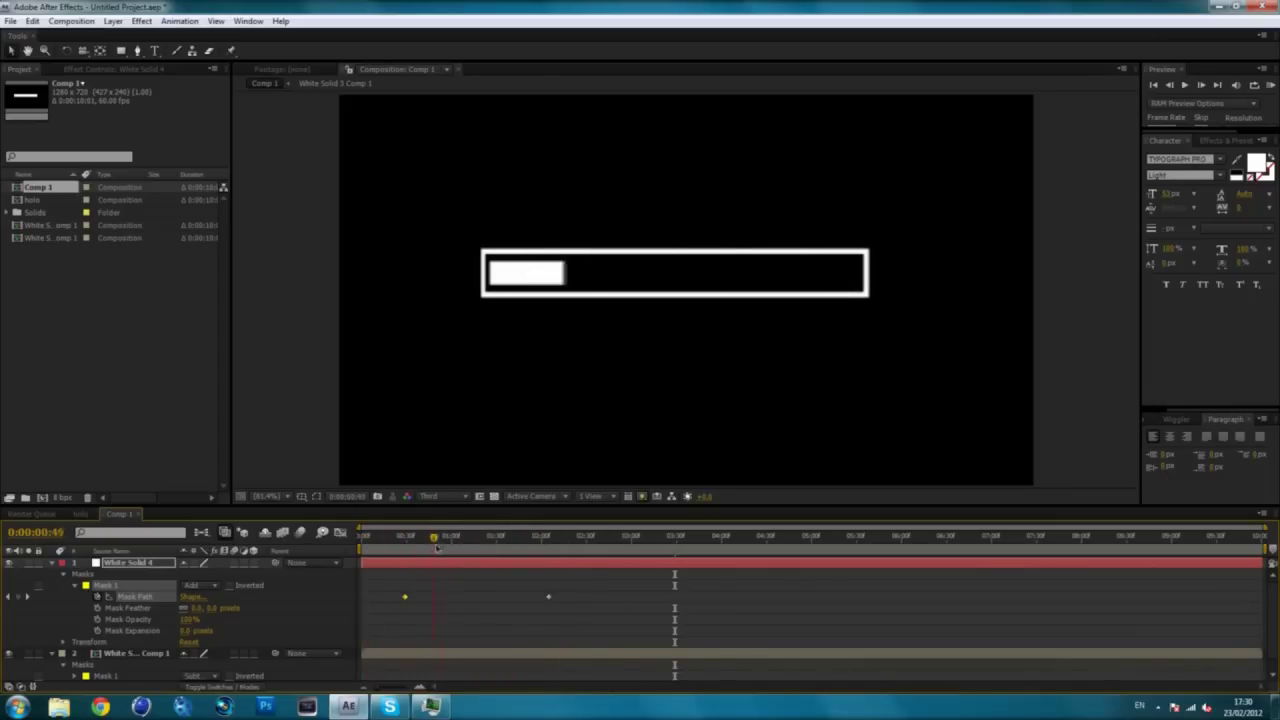